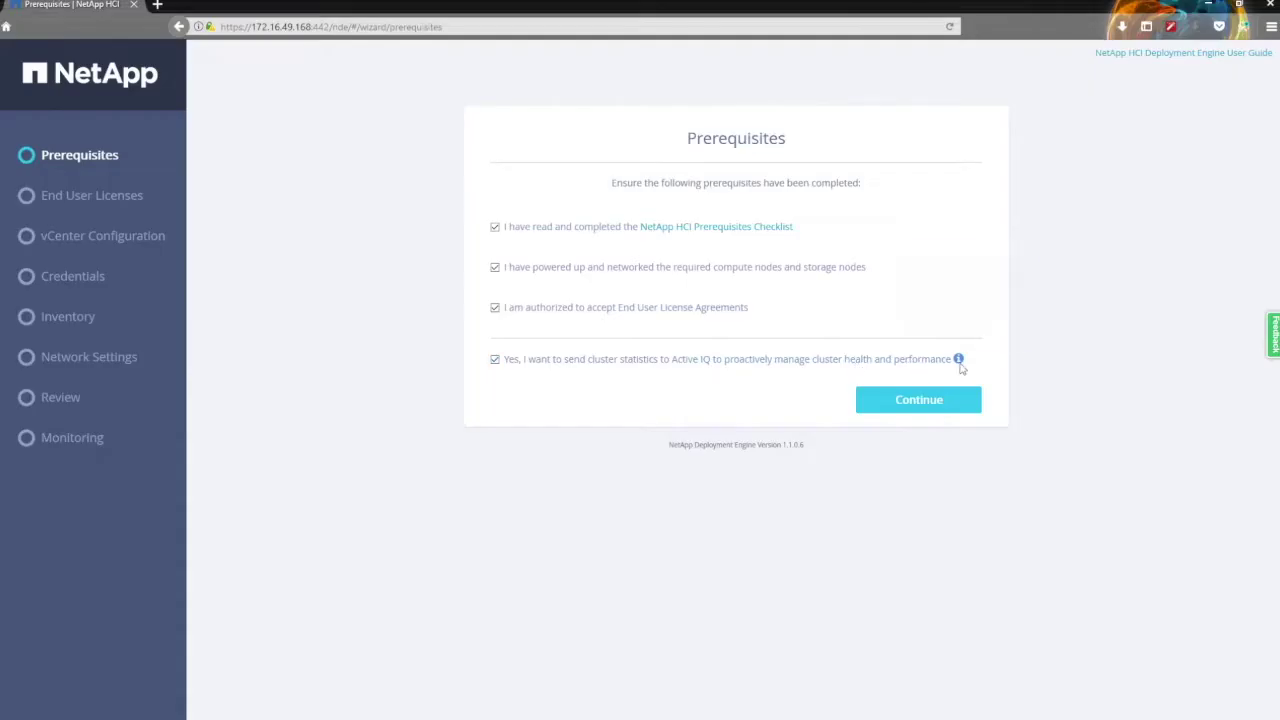
# Continue past the completed Prerequisites step.
pyautogui.moveTo(959, 364)
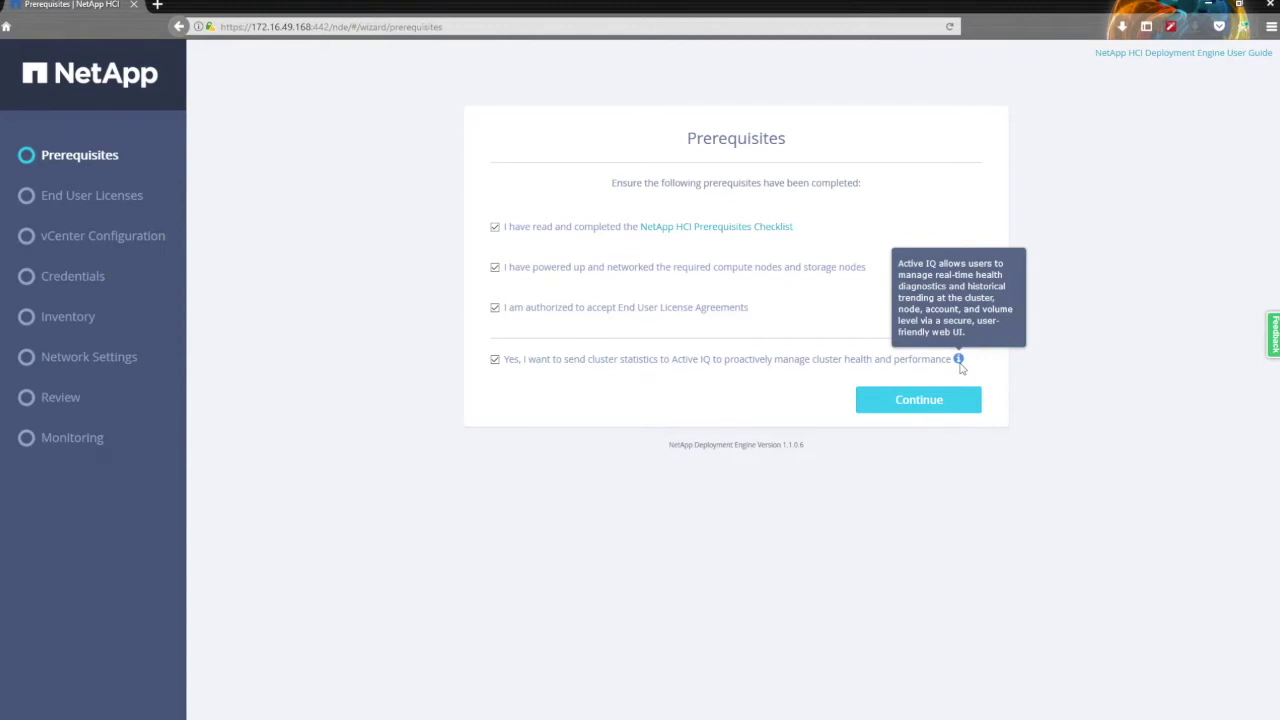
pyautogui.click(926, 402)
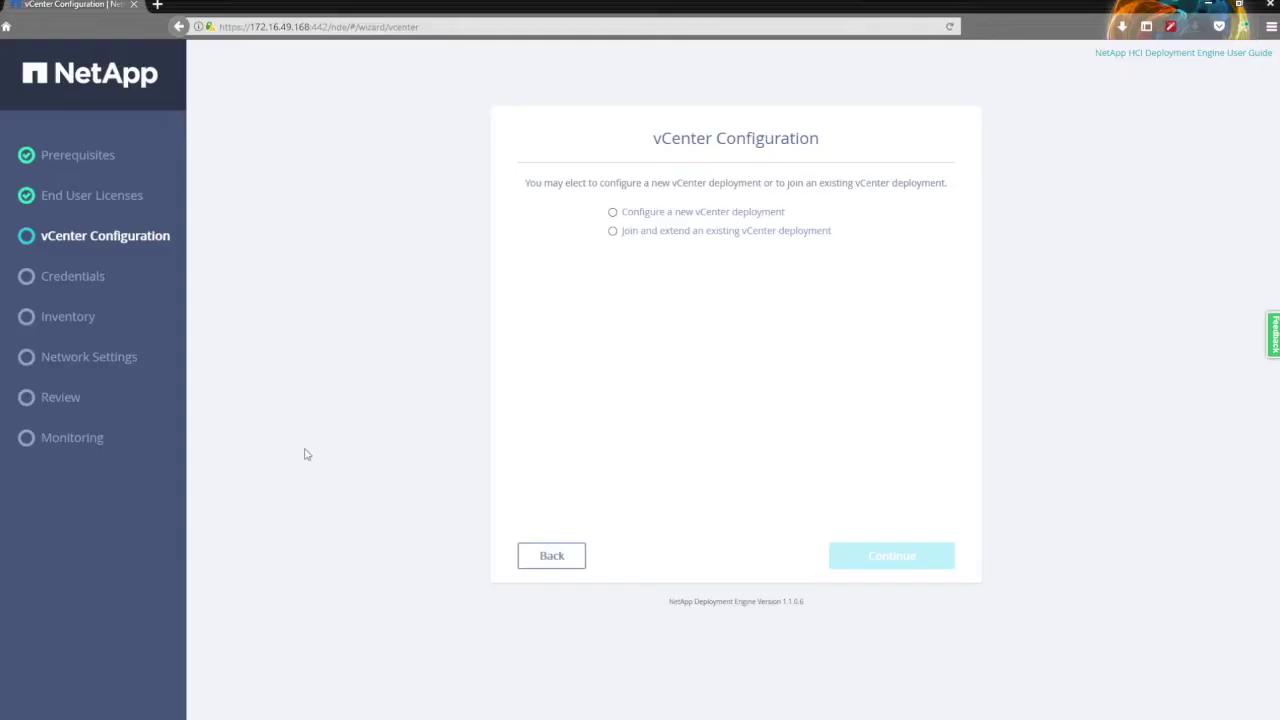
# Choose a new vCenter deployment configured with vCenter Server 6.0 Update 3a.
pyautogui.click(612, 212)
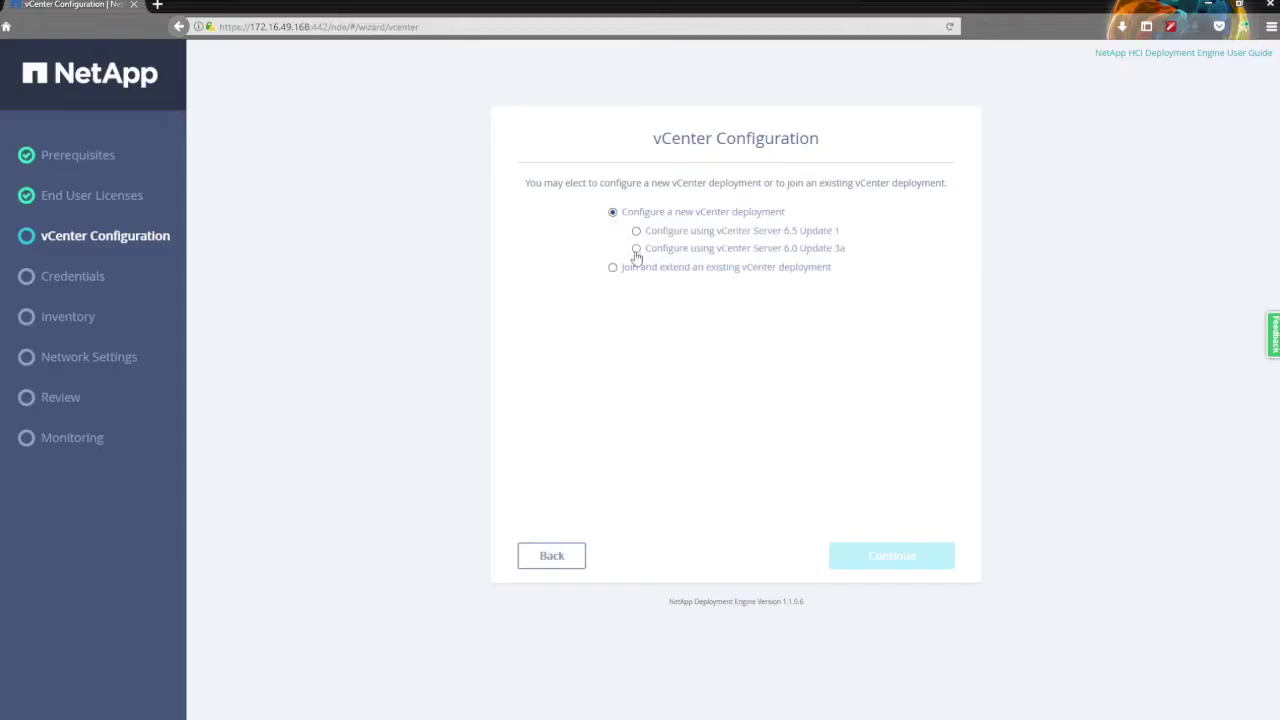
pyautogui.click(636, 249)
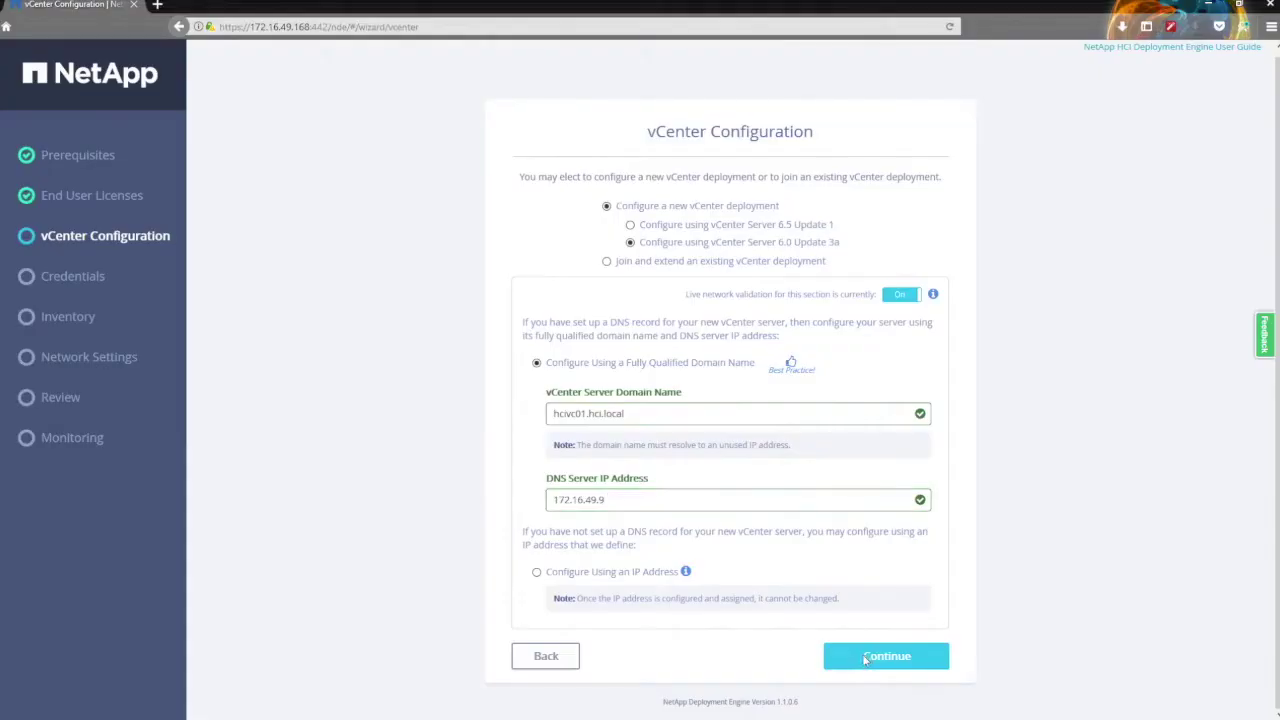
# Finish vCenter Configuration and begin entering the cluster user name under Credentials.
pyautogui.click(865, 658)
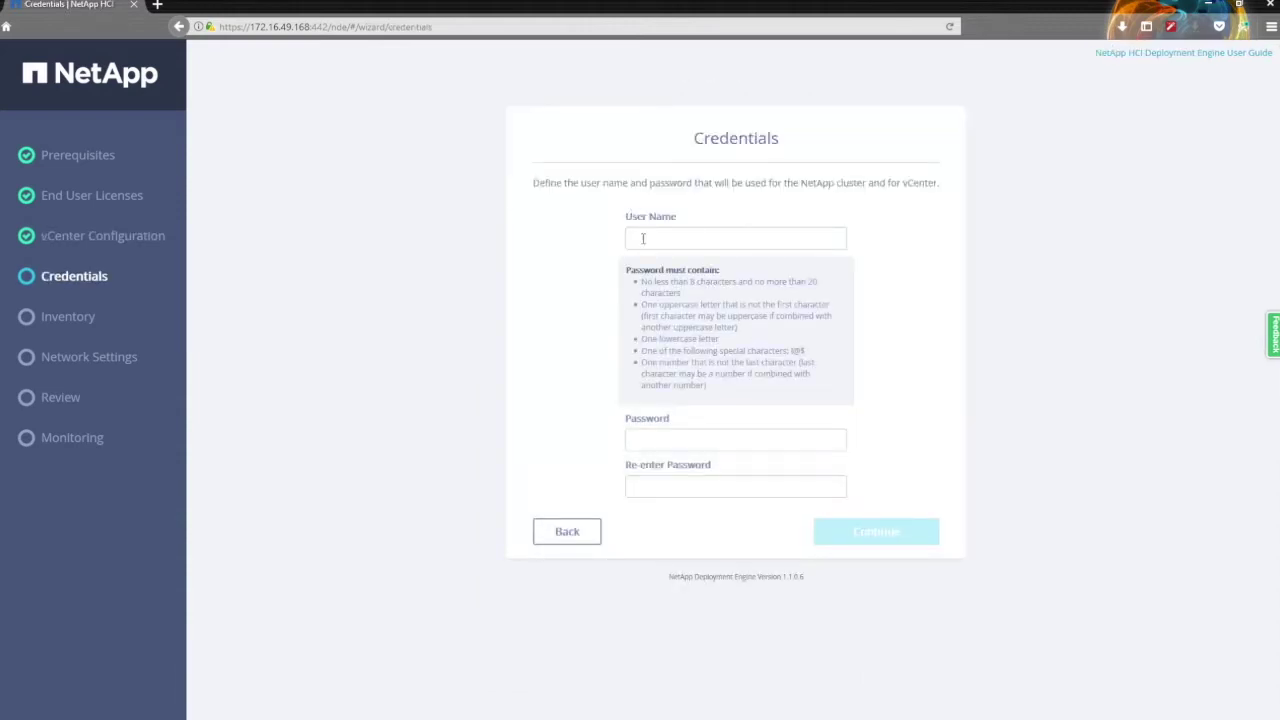
pyautogui.click(645, 239)
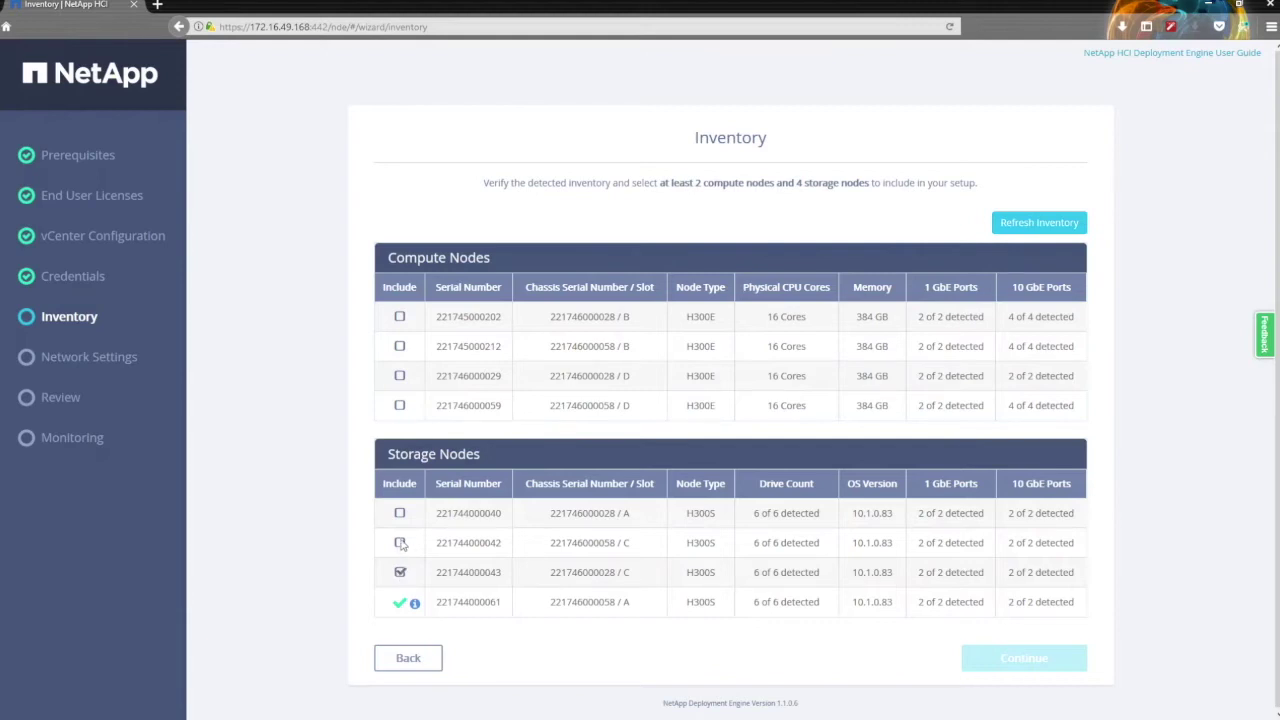
pyautogui.click(400, 543)
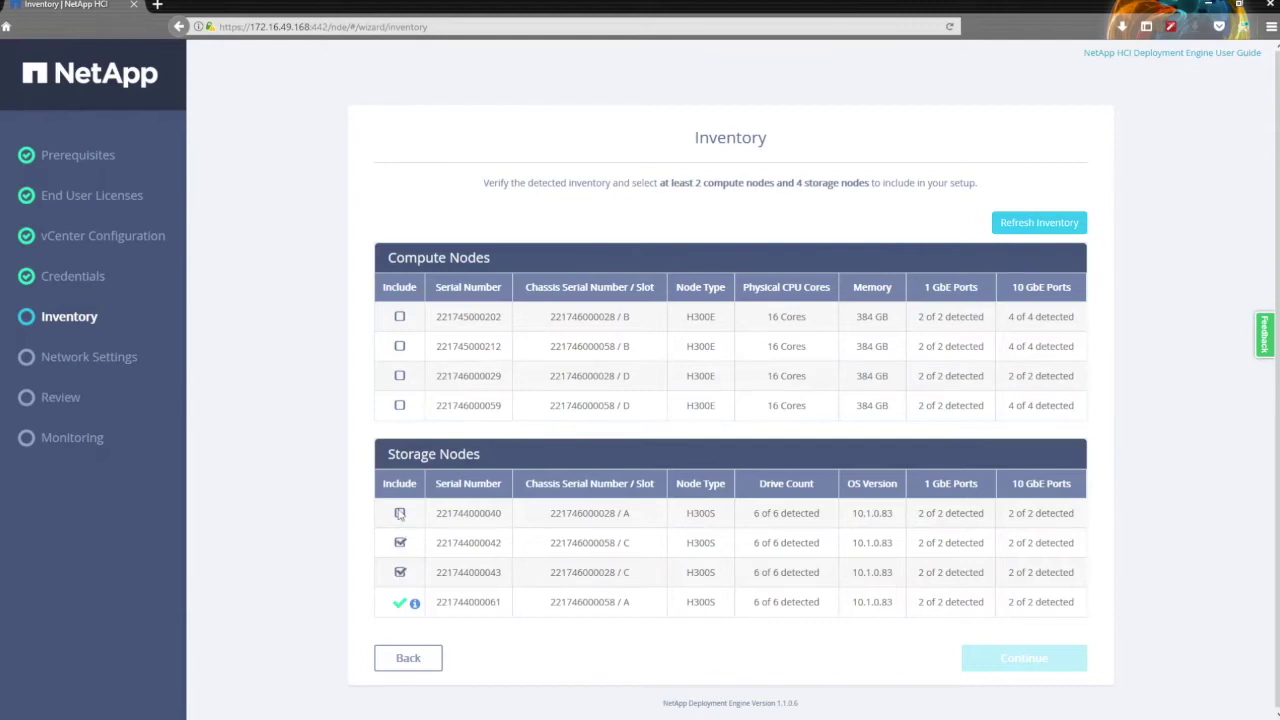
pyautogui.click(400, 377)
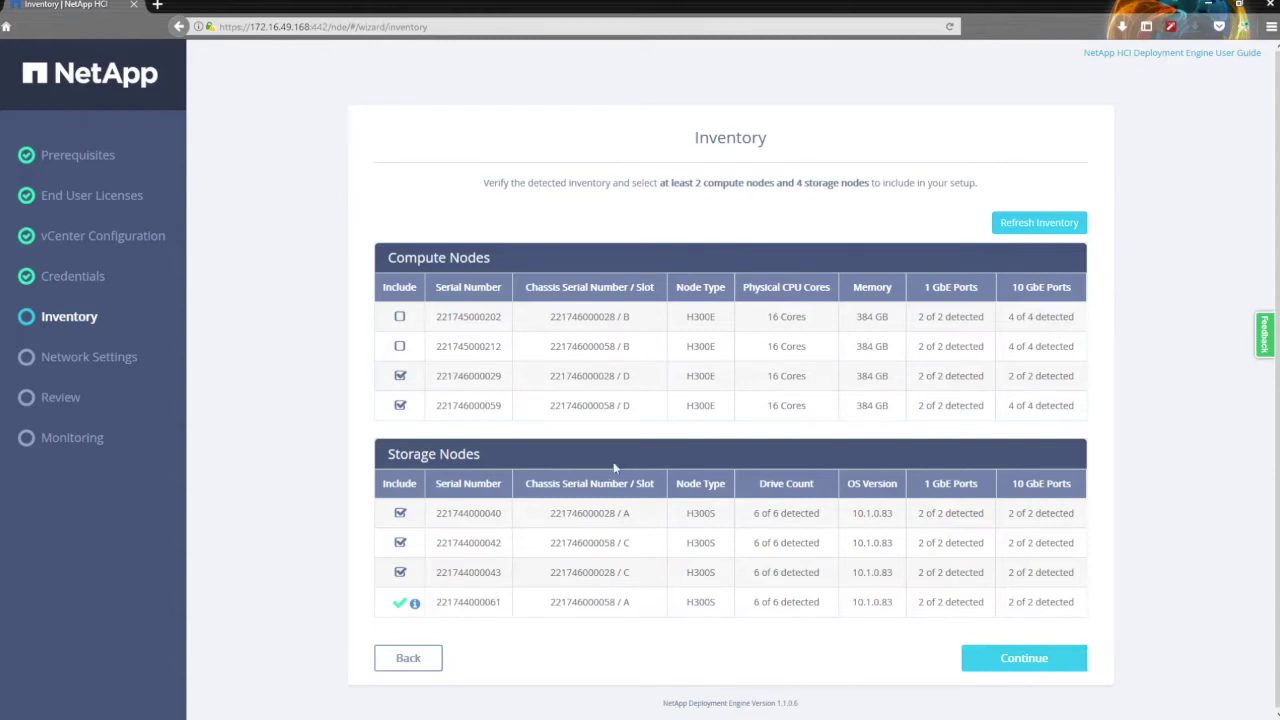
pyautogui.click(400, 514)
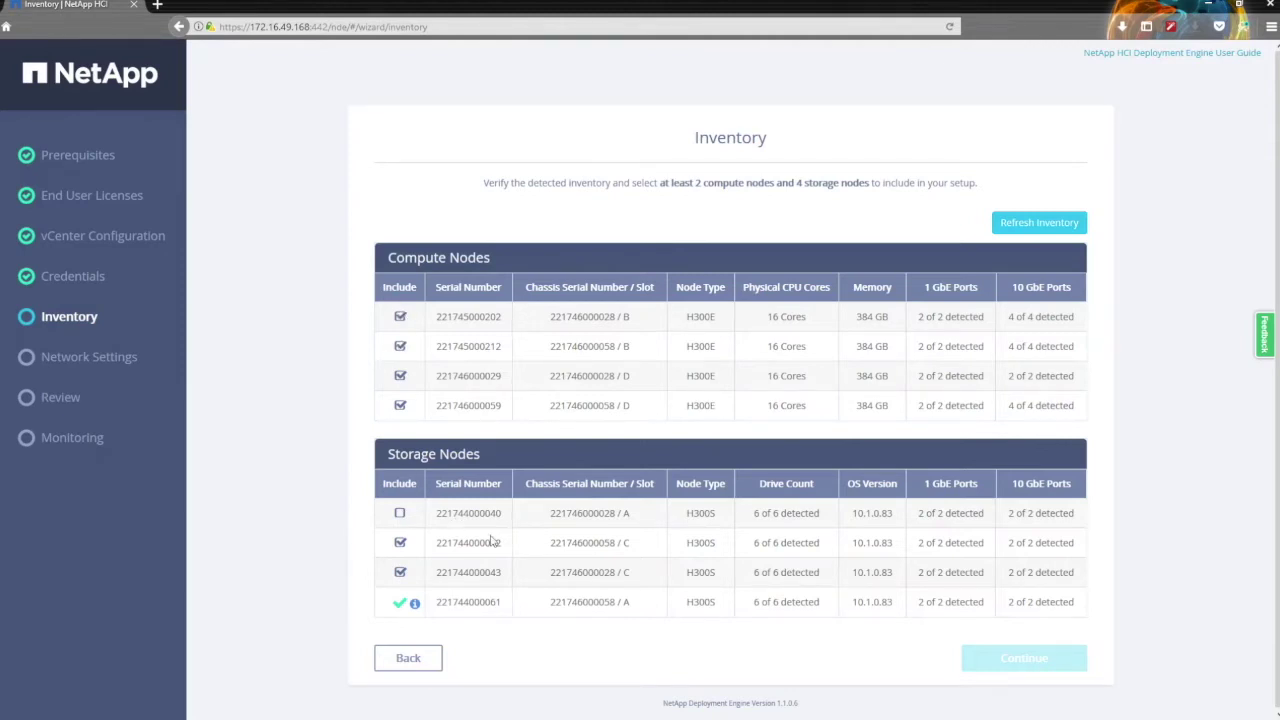
pyautogui.click(400, 513)
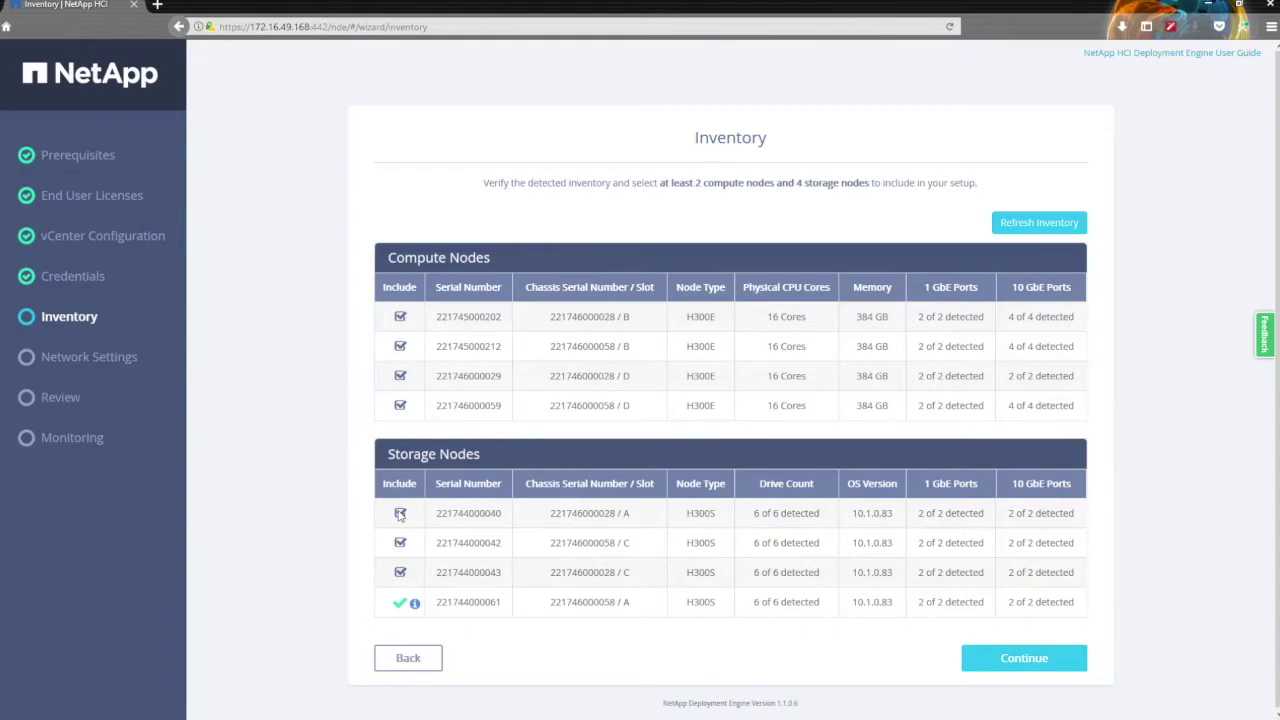
pyautogui.moveTo(415, 606)
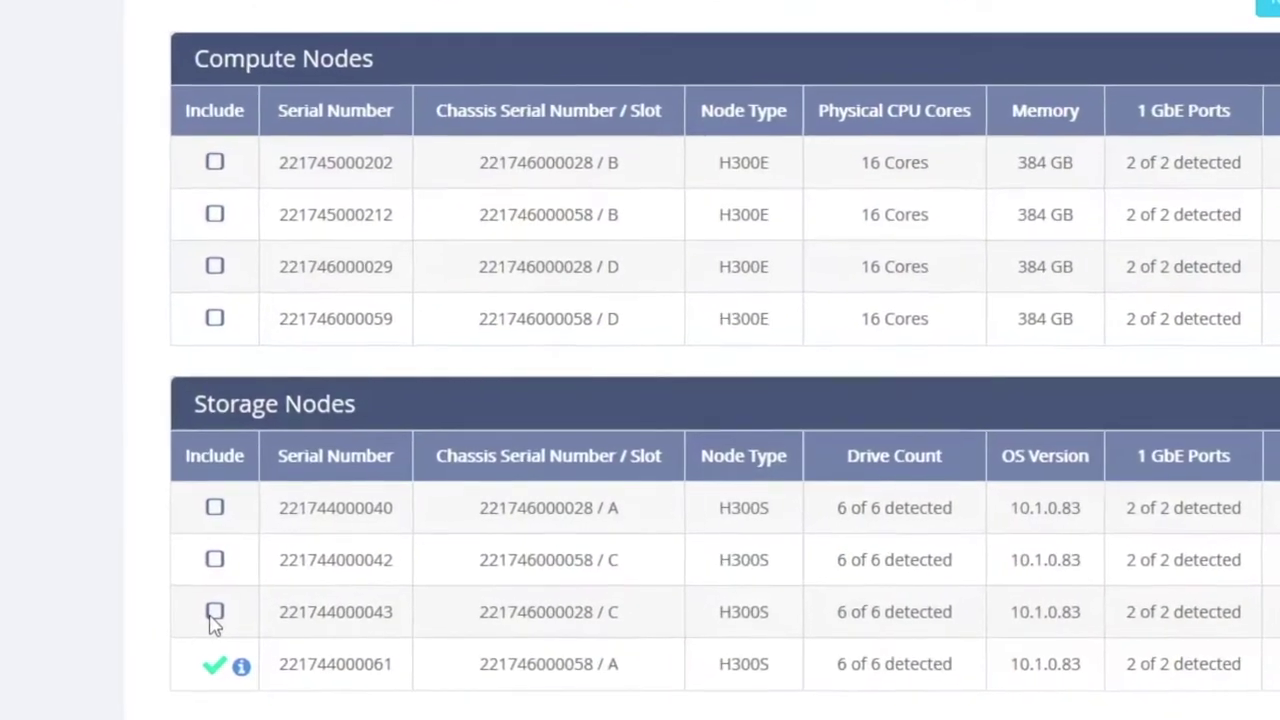
pyautogui.click(255, 604)
pyautogui.click(203, 562)
pyautogui.click(203, 508)
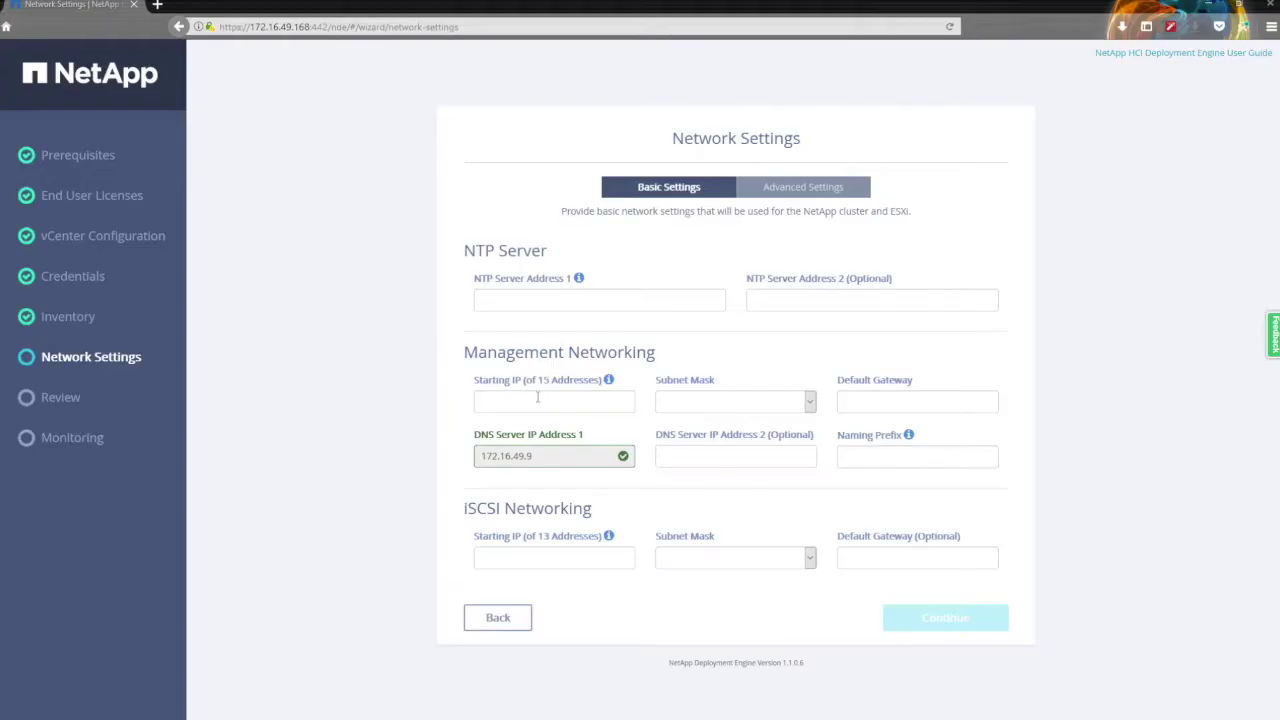
# Set the management starting IP to 172.16.49.60 with a 255.255.255.0 (/24) subnet mask.
pyautogui.click(535, 400)
pyautogui.write('172.20')
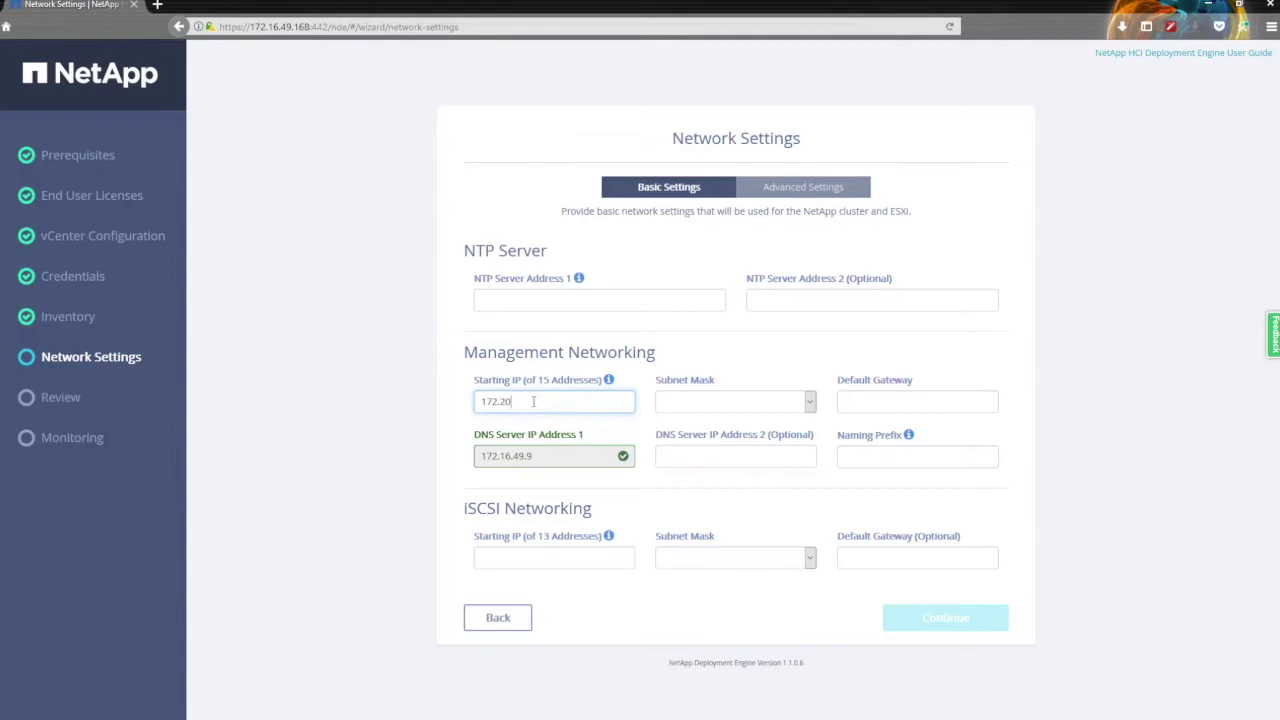
pyautogui.press('BackSpace')
pyautogui.press('BackSpace')
pyautogui.write('16.49.60')
pyautogui.press('Tab')
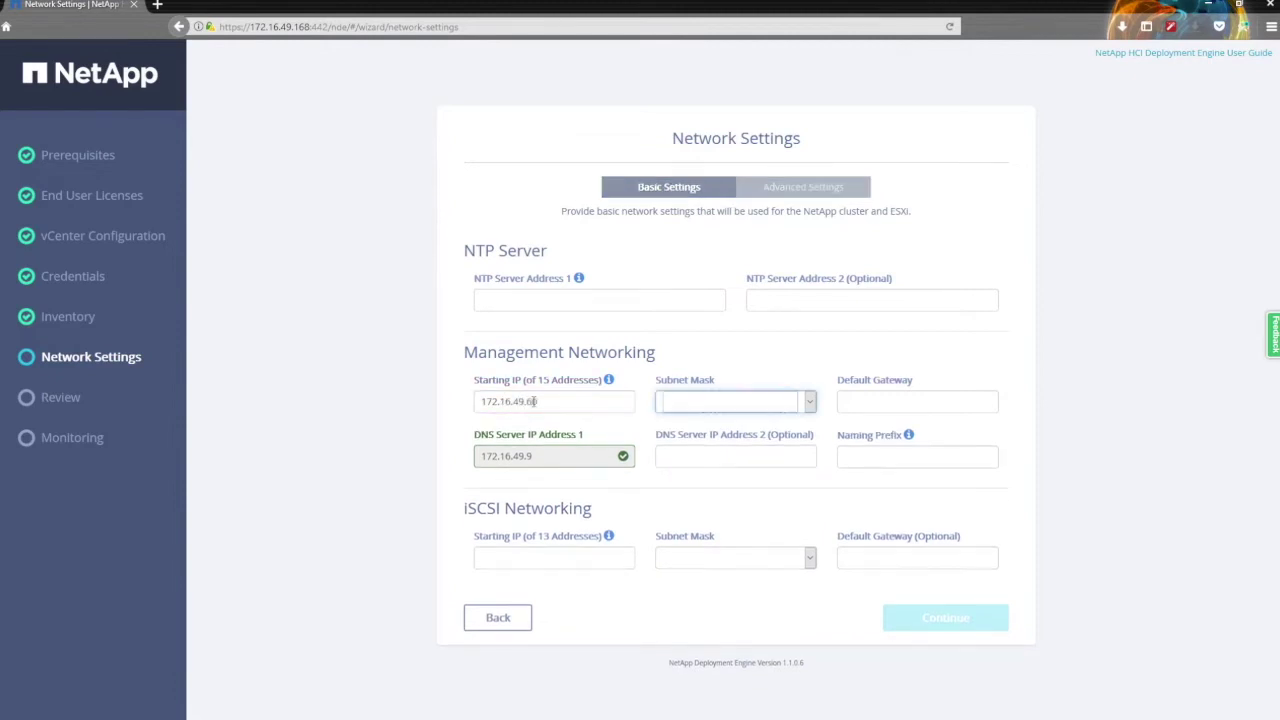
pyautogui.press('Down')
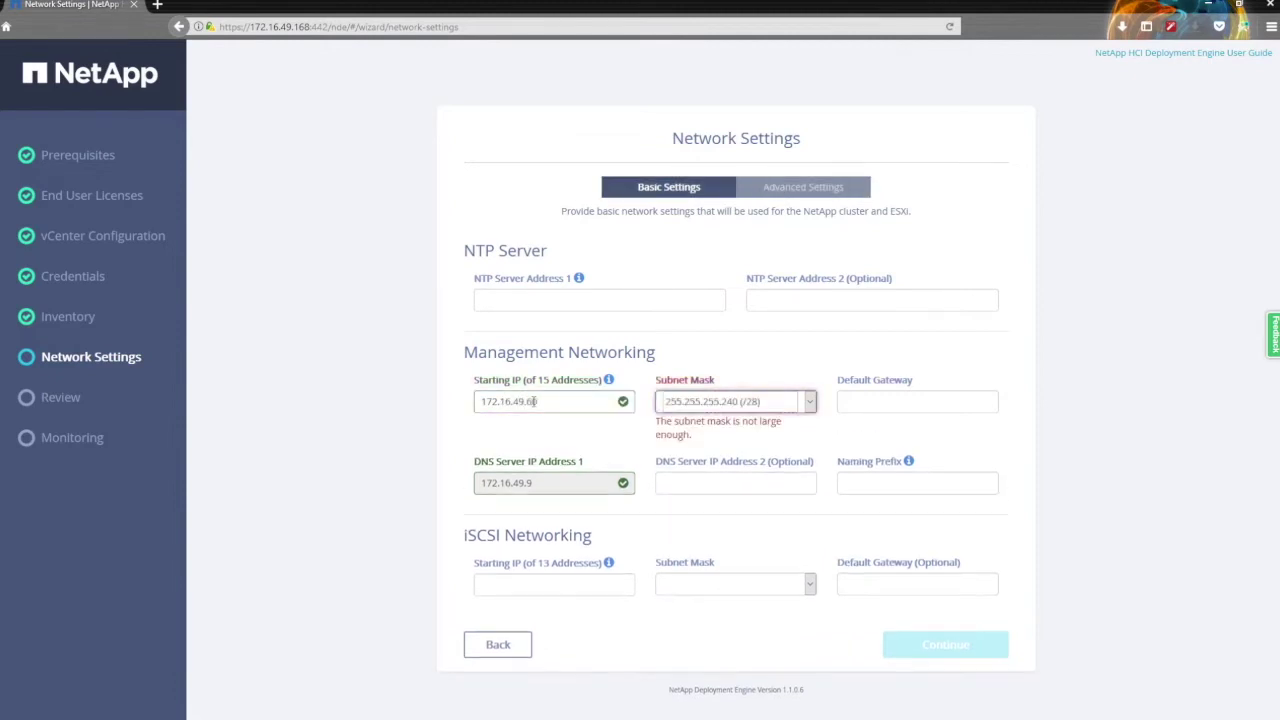
pyautogui.click(809, 401)
pyautogui.press('Escape')
# Enter default gateway 172.16.49.1 and check the naming prefix explanation.
pyautogui.click(885, 403)
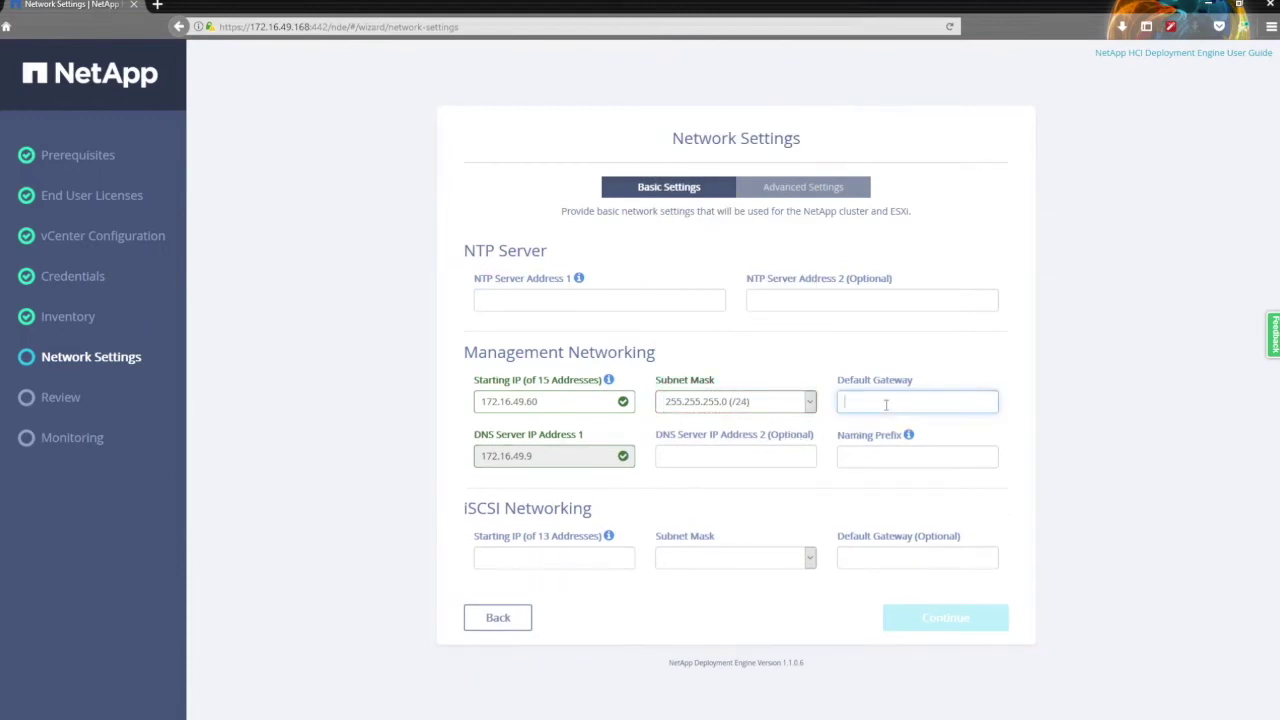
pyautogui.write('172.16.49.1')
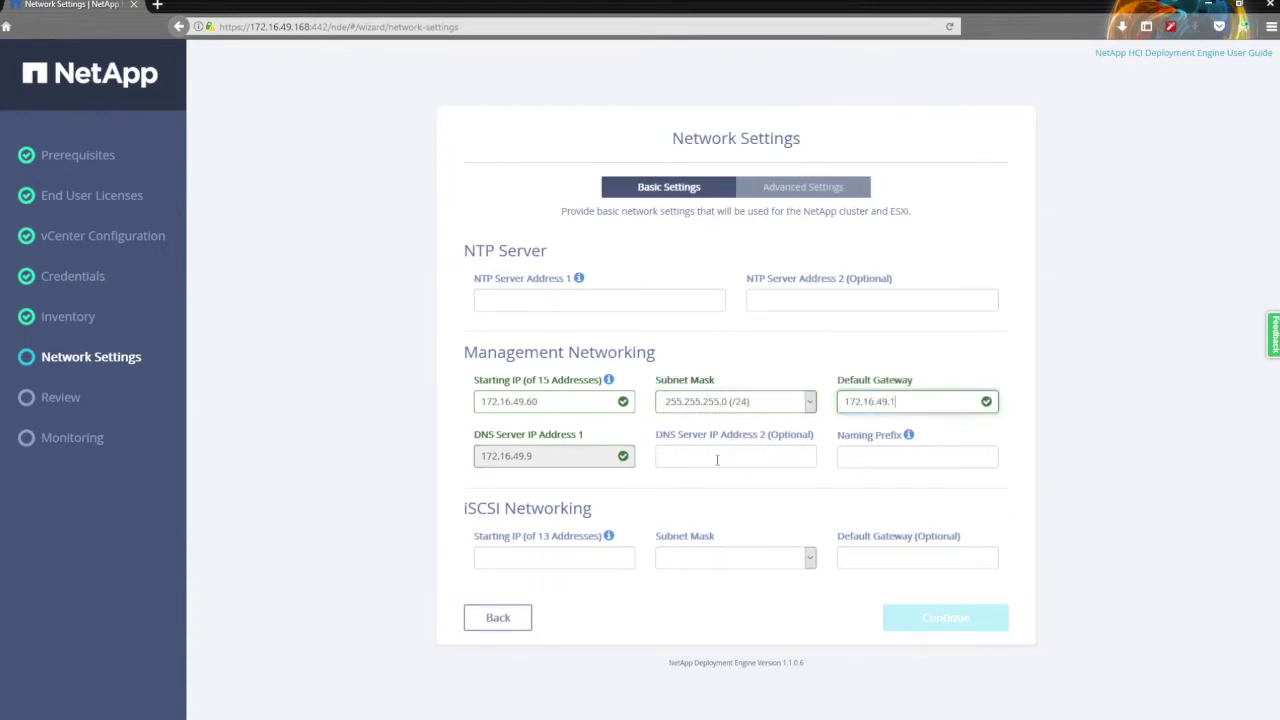
pyautogui.click(887, 458)
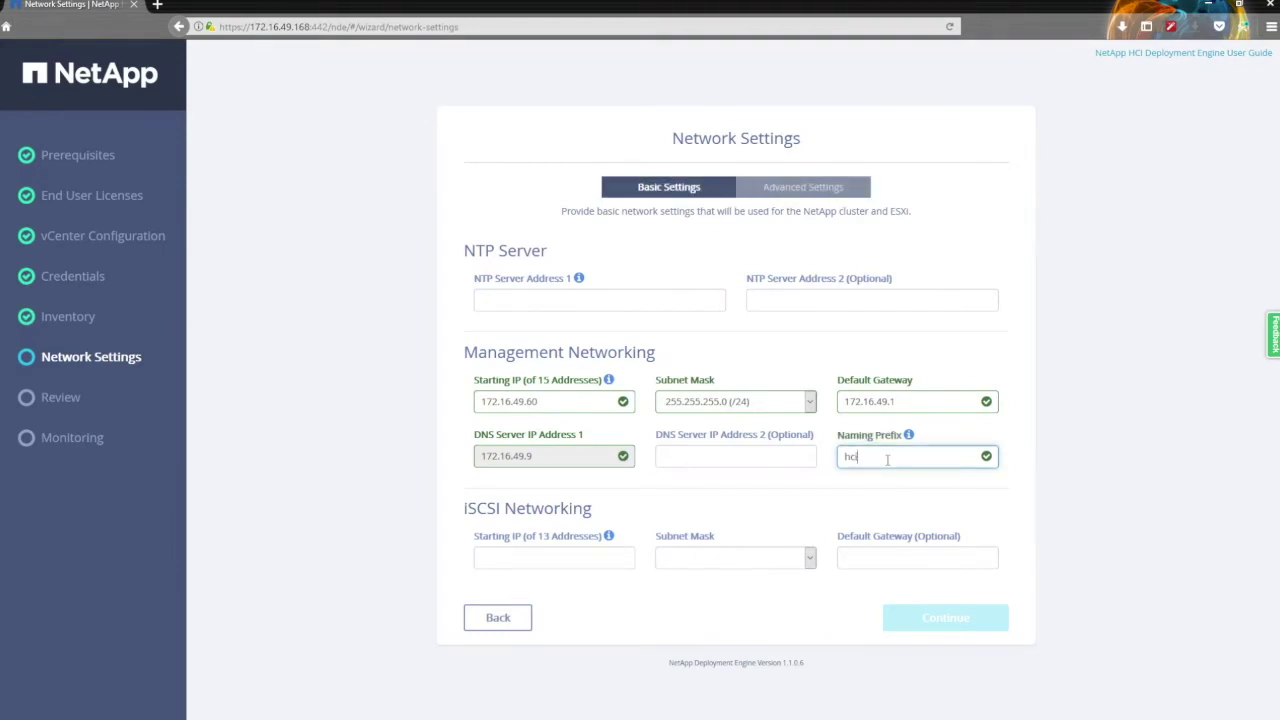
pyautogui.click(907, 437)
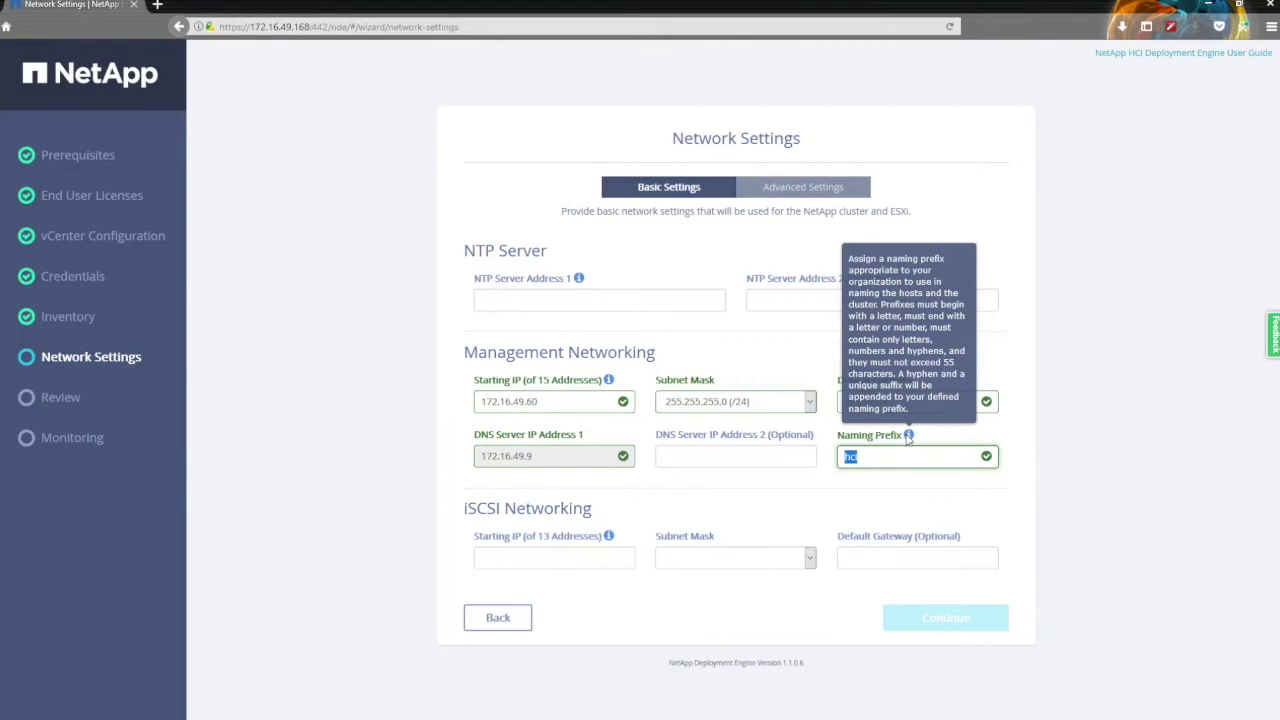
# Fill the NTP server address and set iSCSI starting IP 10.10.10.60 with a /24 mask.
pyautogui.click(504, 299)
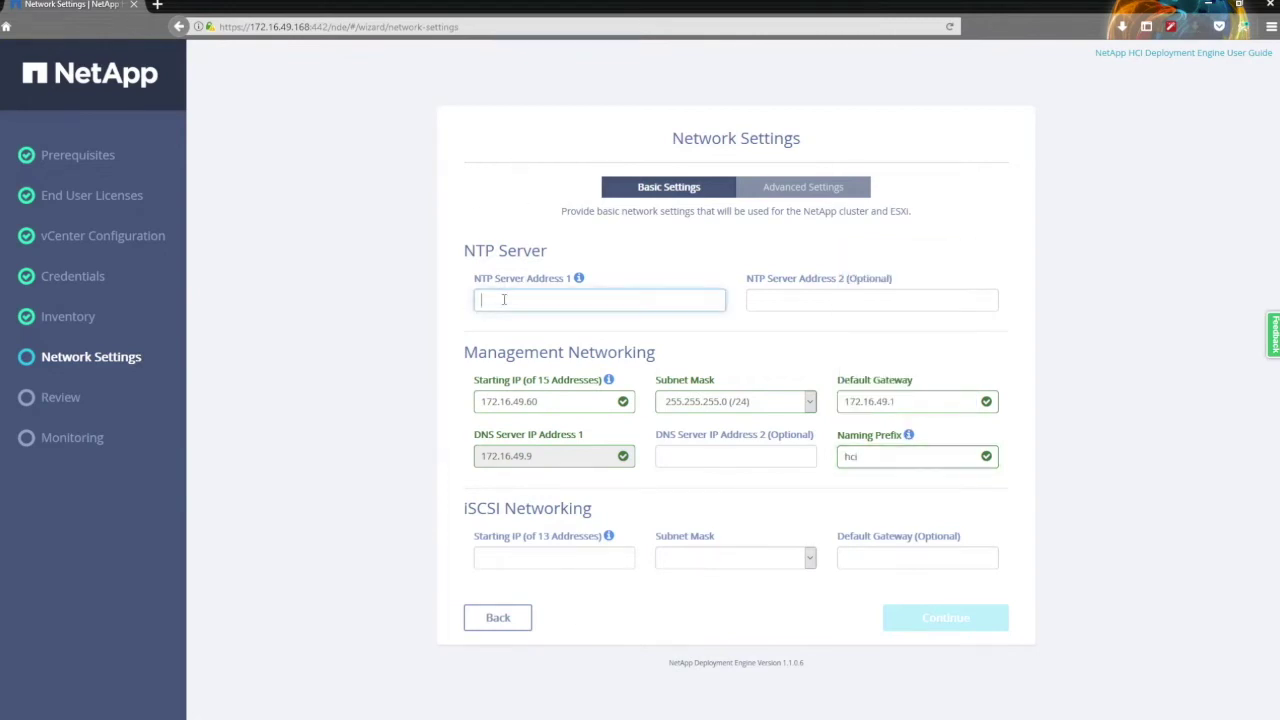
pyautogui.click(502, 561)
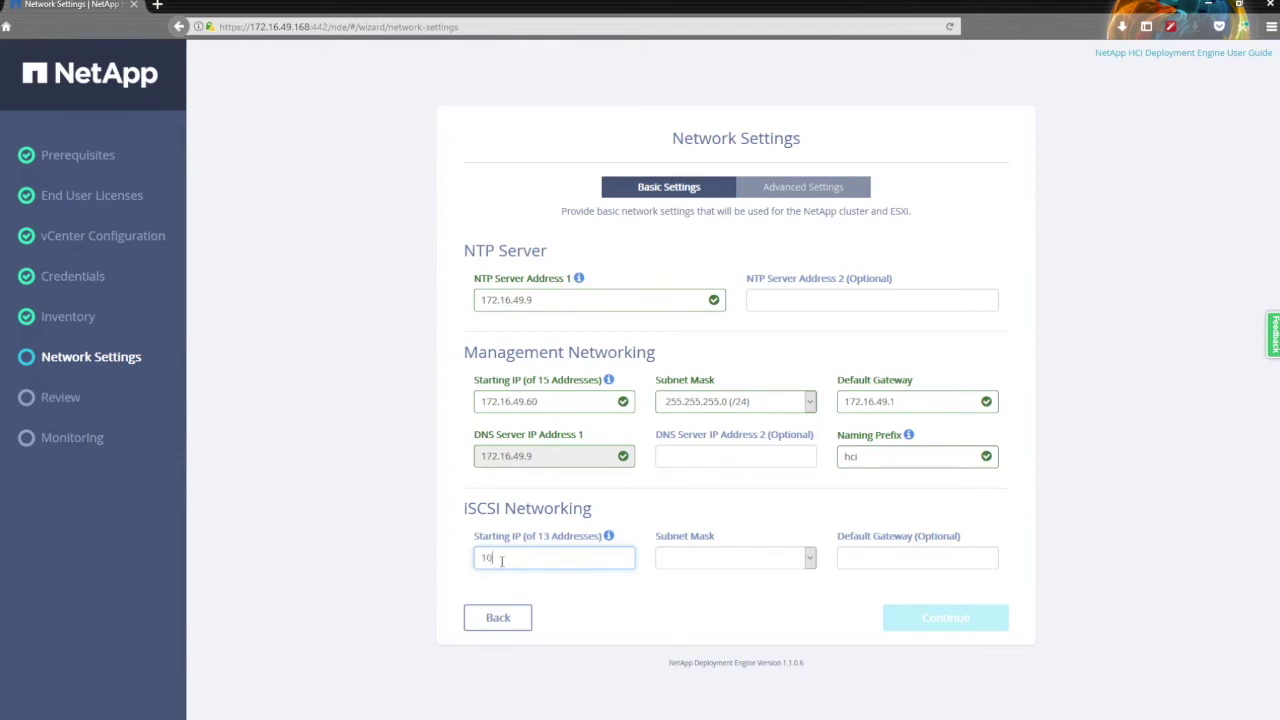
pyautogui.write('10.10.10.10')
pyautogui.press('BackSpace')
pyautogui.press('BackSpace')
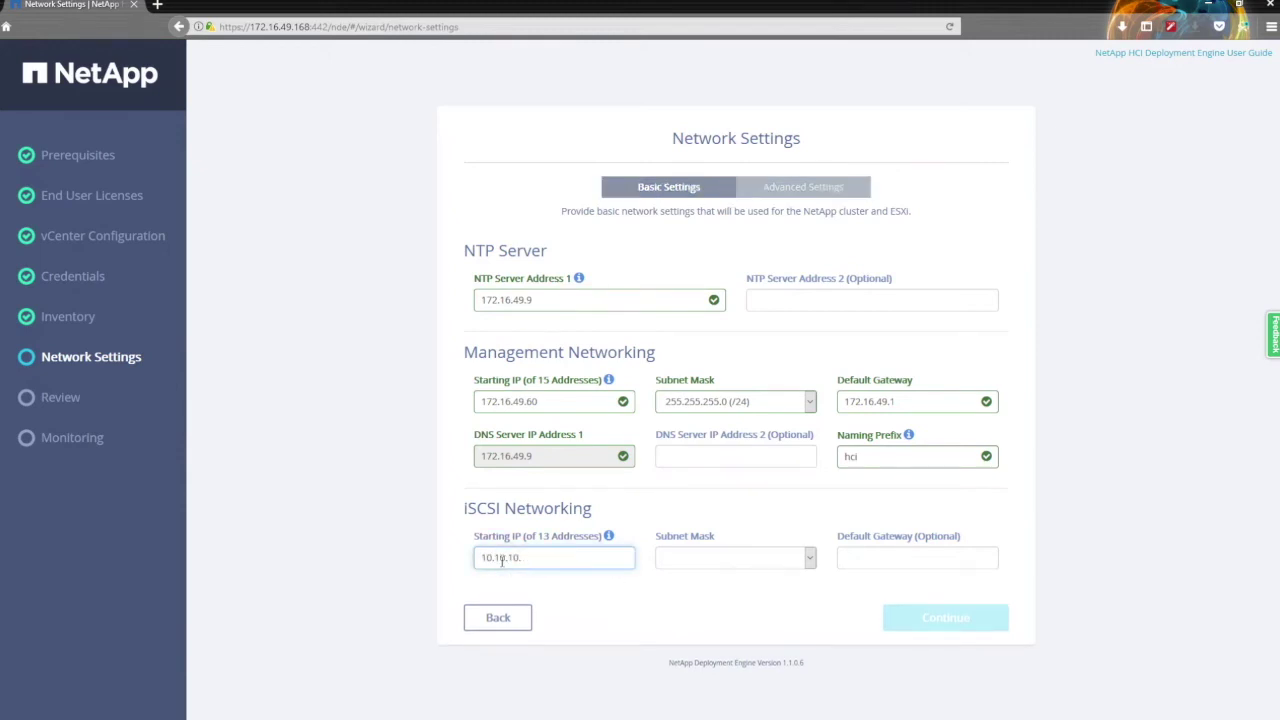
pyautogui.write('60')
pyautogui.click(812, 558)
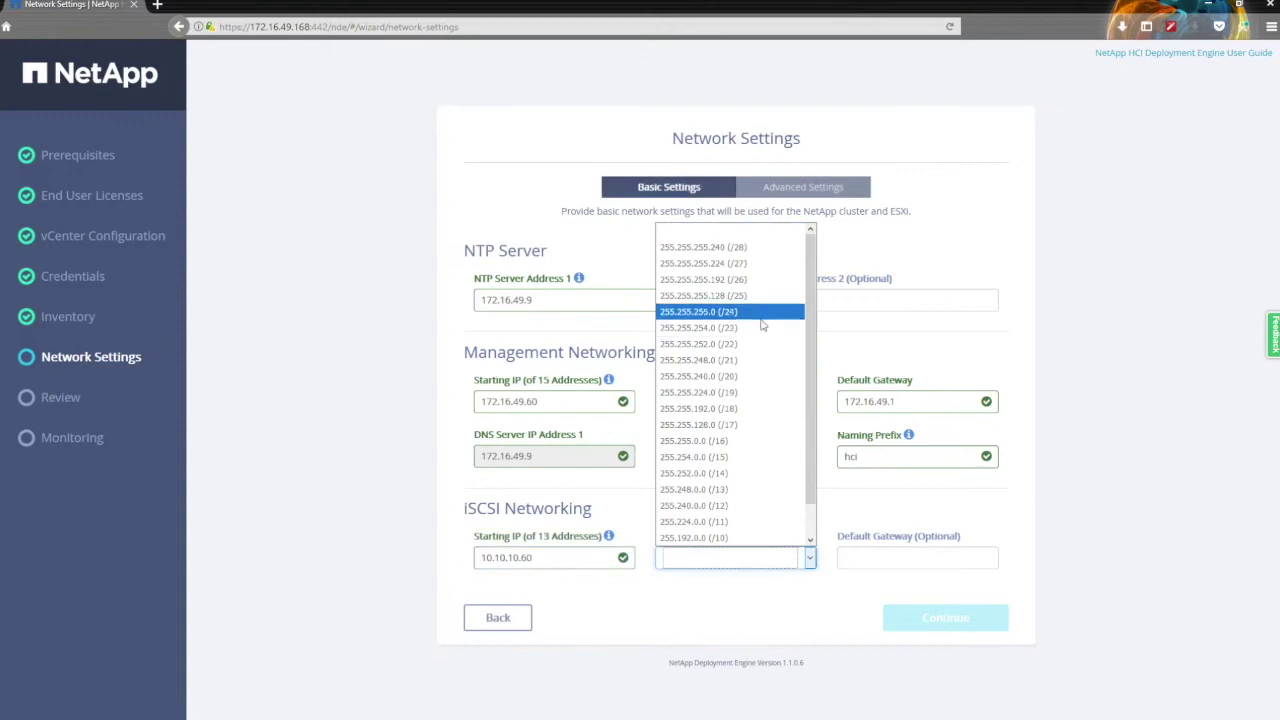
pyautogui.click(760, 312)
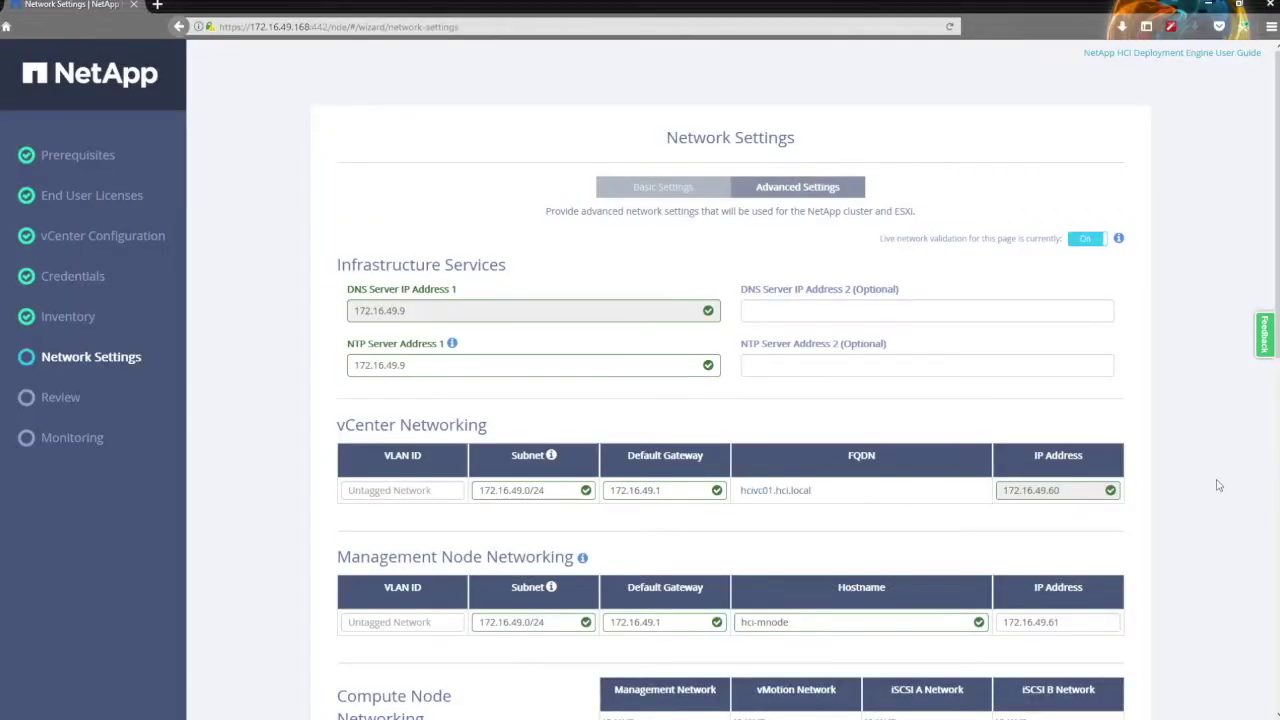
# Scroll through the advanced node address tables and re-edit the vMotion subnet and storage MVIP.
pyautogui.scroll(-5, 1188, 497)
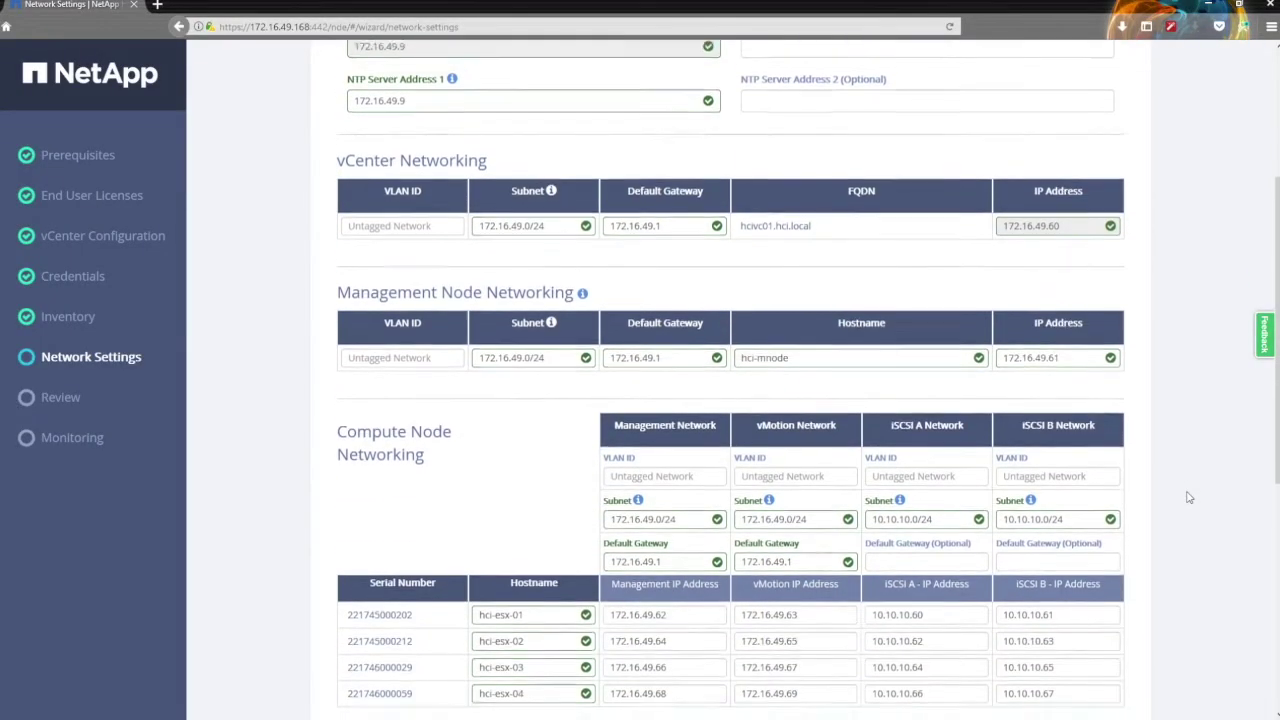
pyautogui.scroll(-2, 1188, 497)
pyautogui.scroll(-1, 1188, 497)
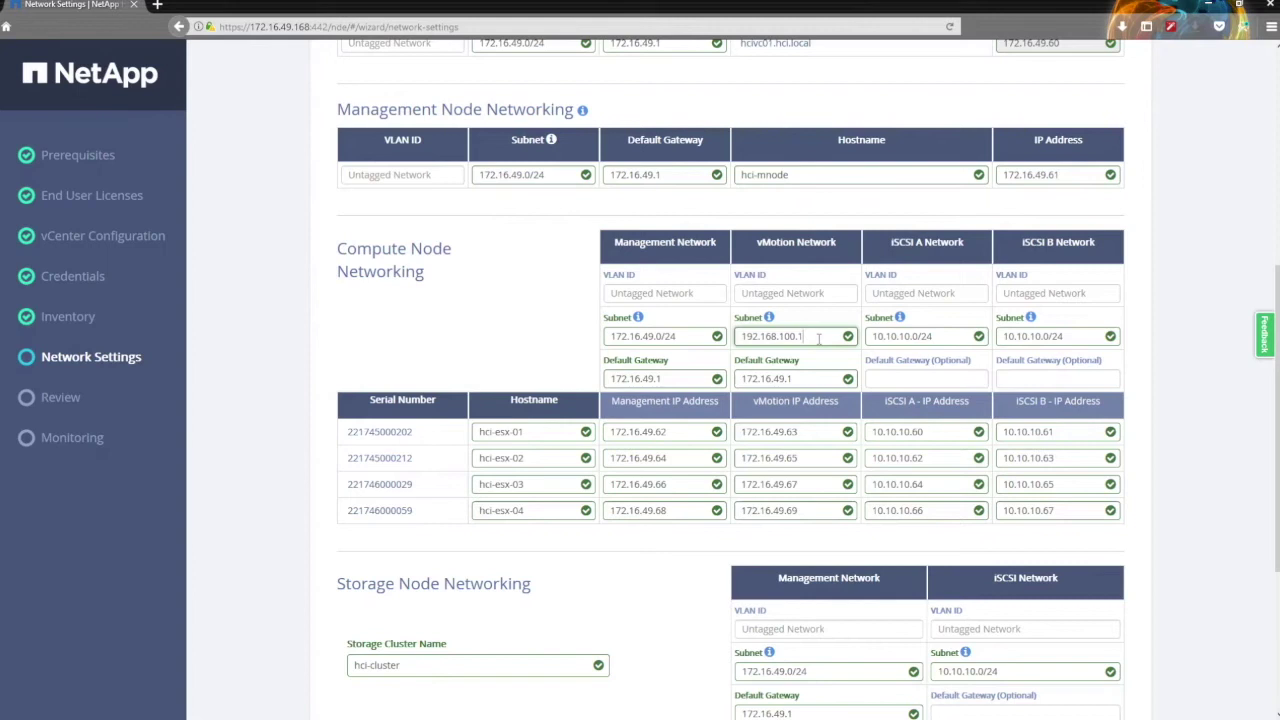
pyautogui.write('/')
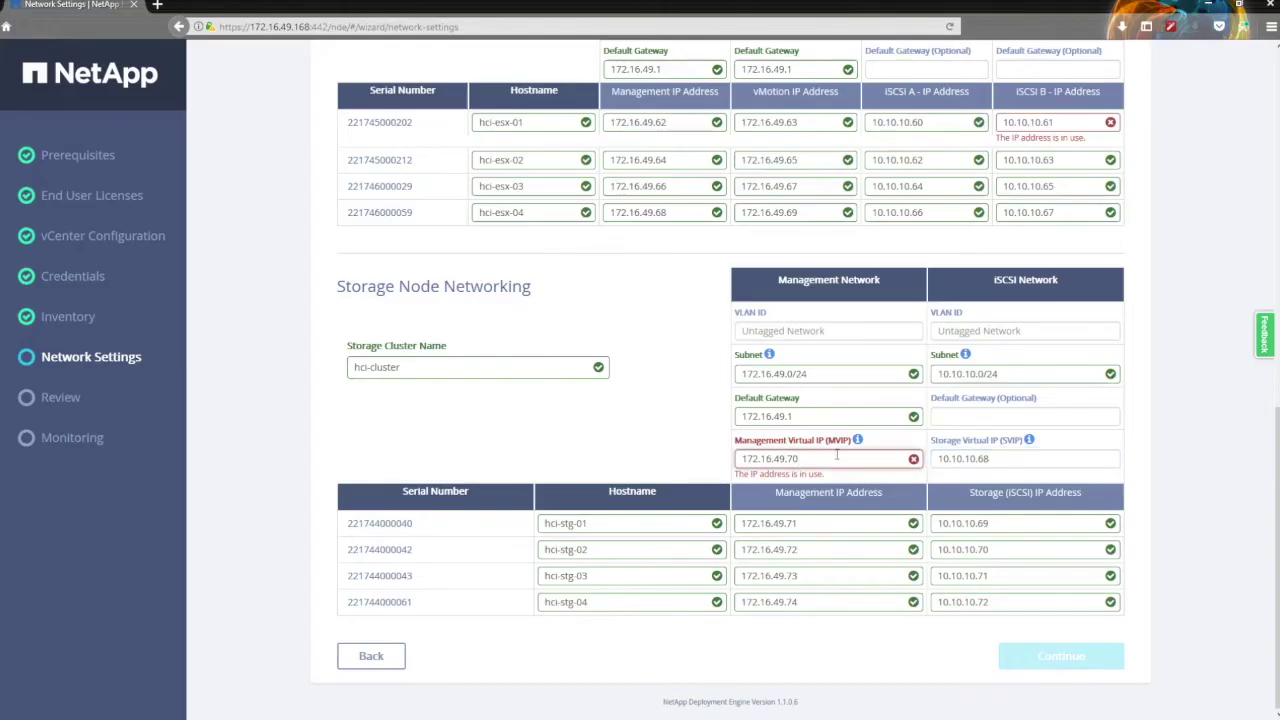
pyautogui.write('.')
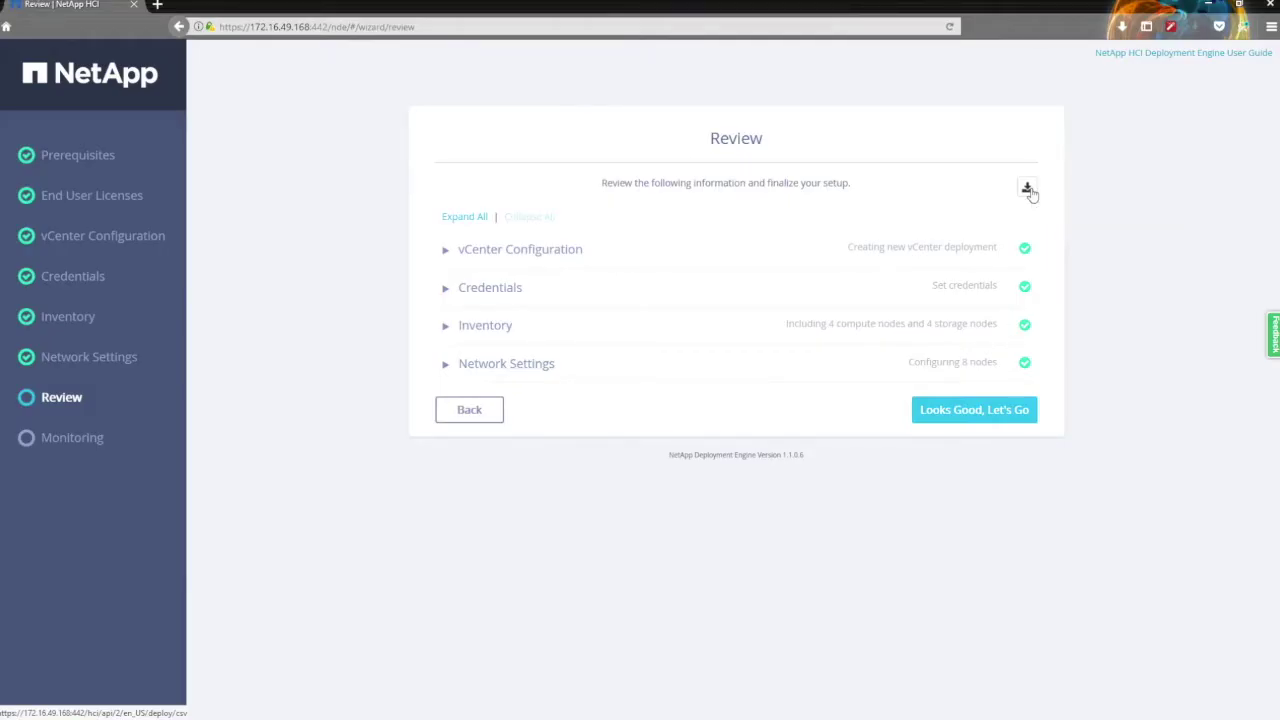
# Export the deployment configuration from the Review page and save it as hciconfig.csv.
pyautogui.click(1028, 190)
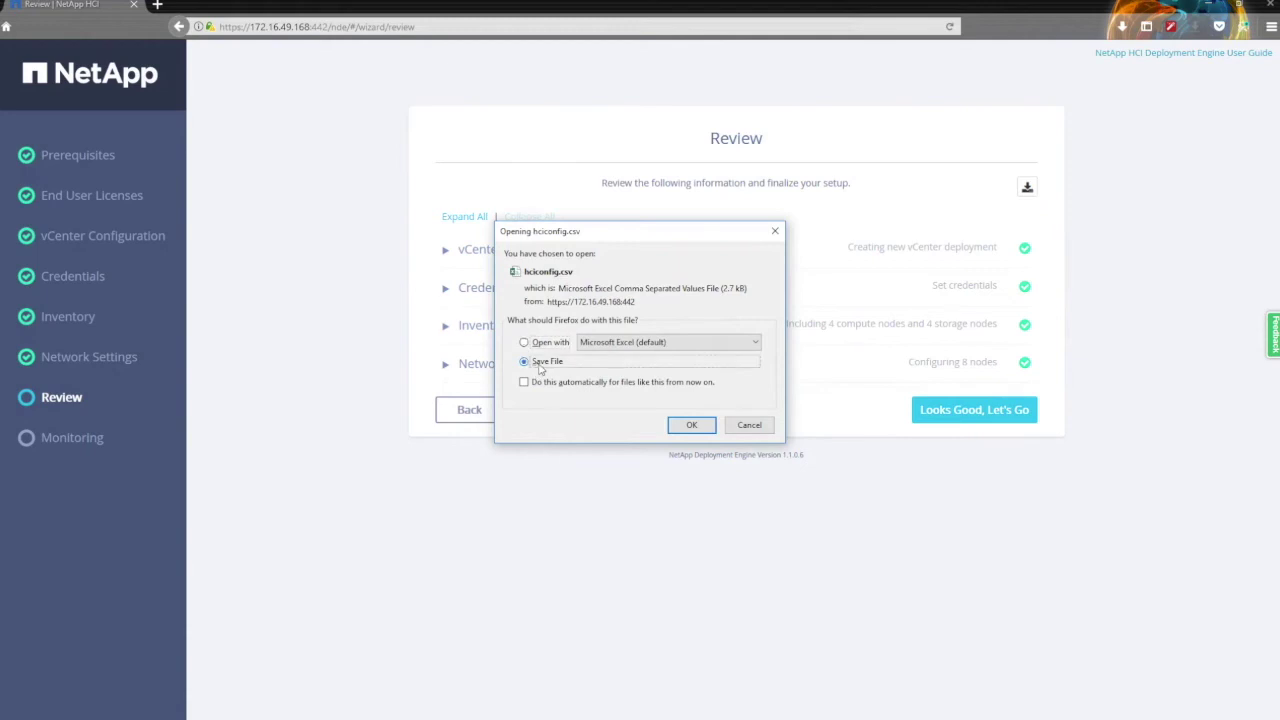
pyautogui.click(692, 425)
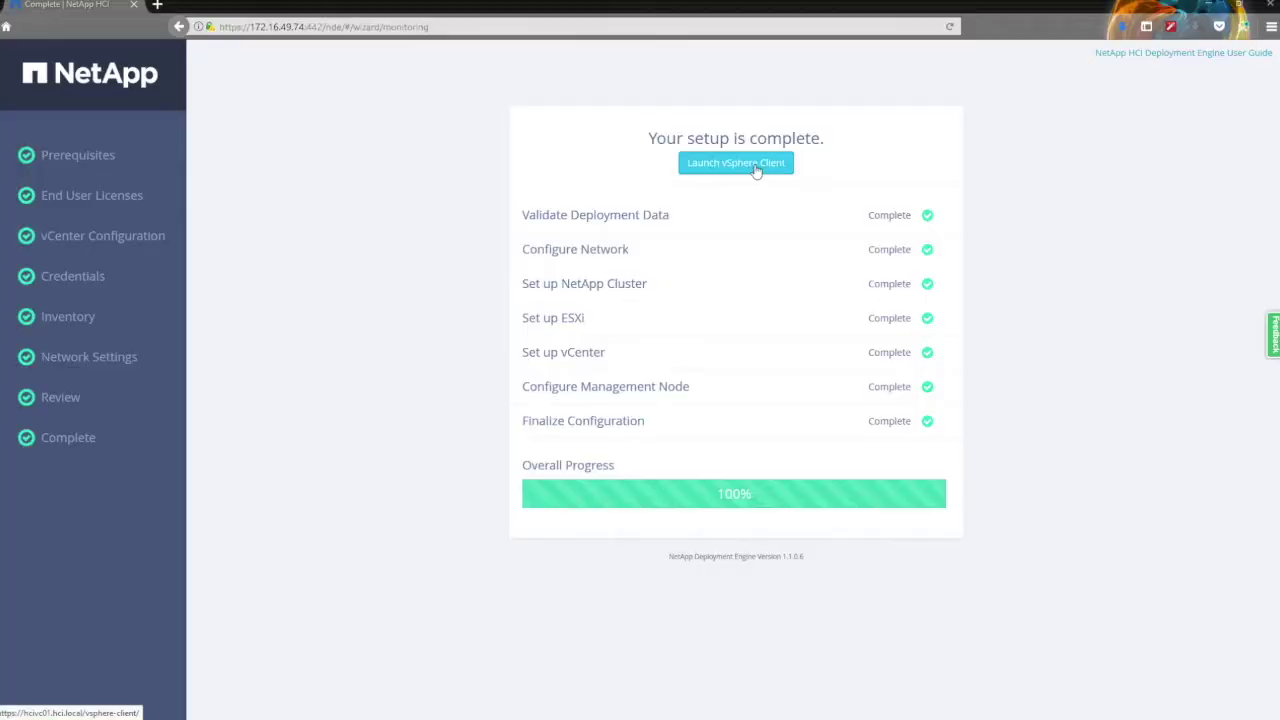
# Launch the vSphere client and trust its certificate by confirming a security exception.
pyautogui.click(757, 165)
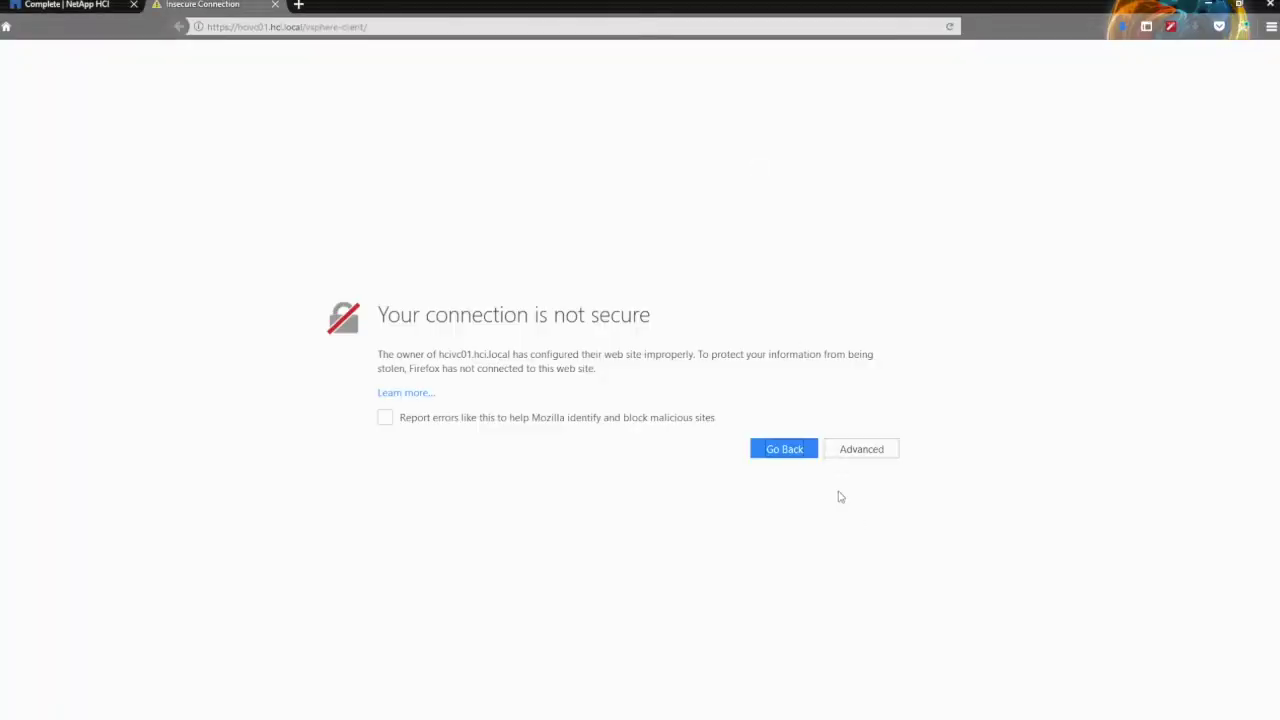
pyautogui.click(857, 449)
pyautogui.click(835, 668)
pyautogui.click(590, 514)
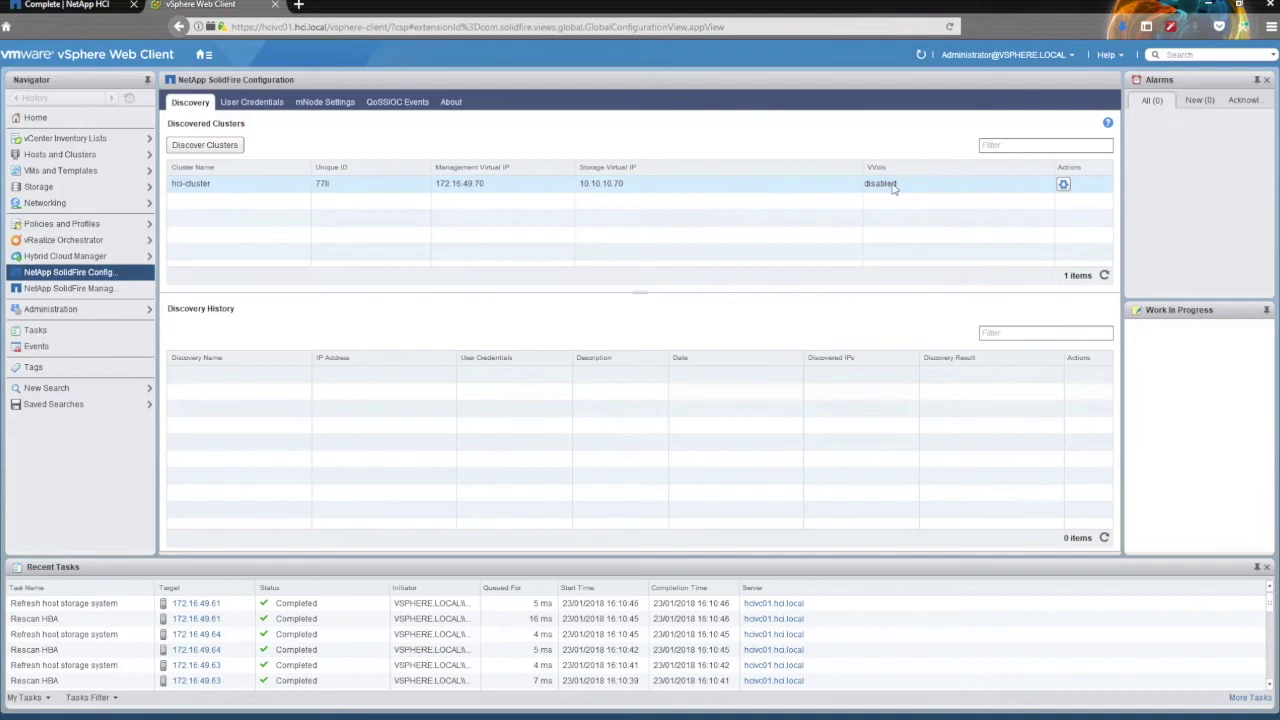
# Open and dismiss hci-cluster's Actions menu, then view its empty Data Protection snapshot list.
pyautogui.click(1064, 184)
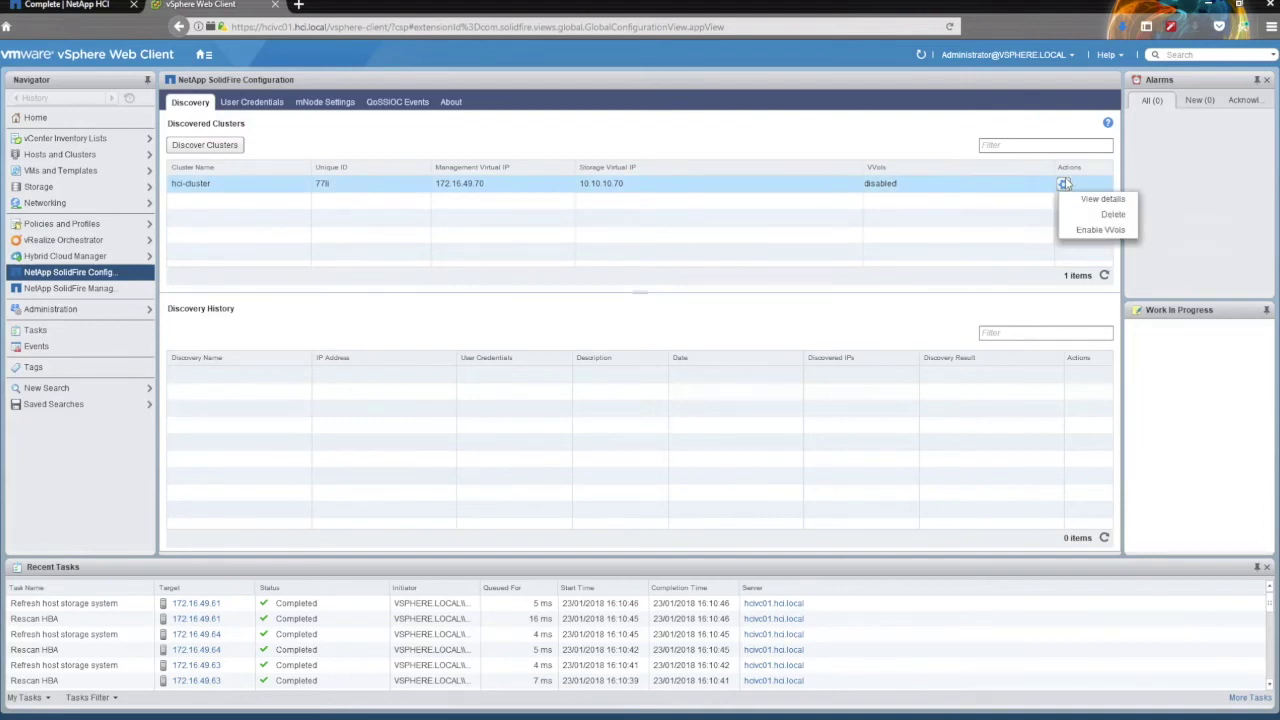
pyautogui.click(857, 158)
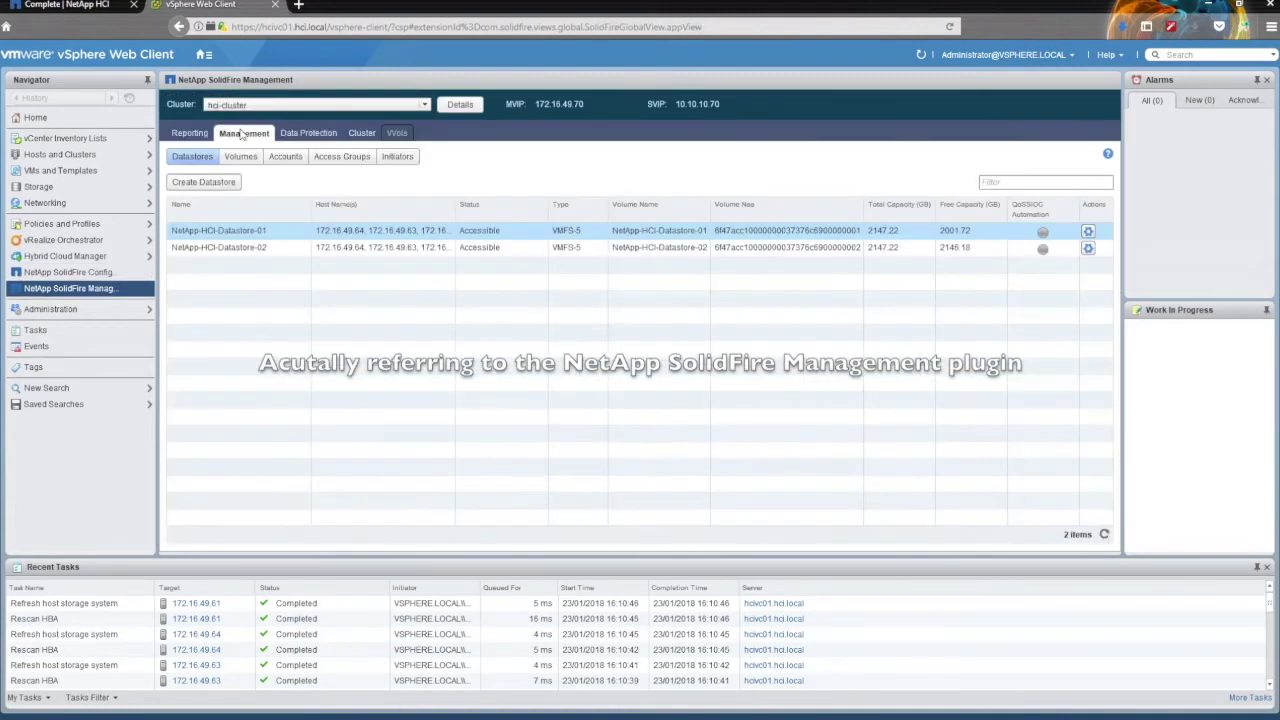
pyautogui.click(312, 134)
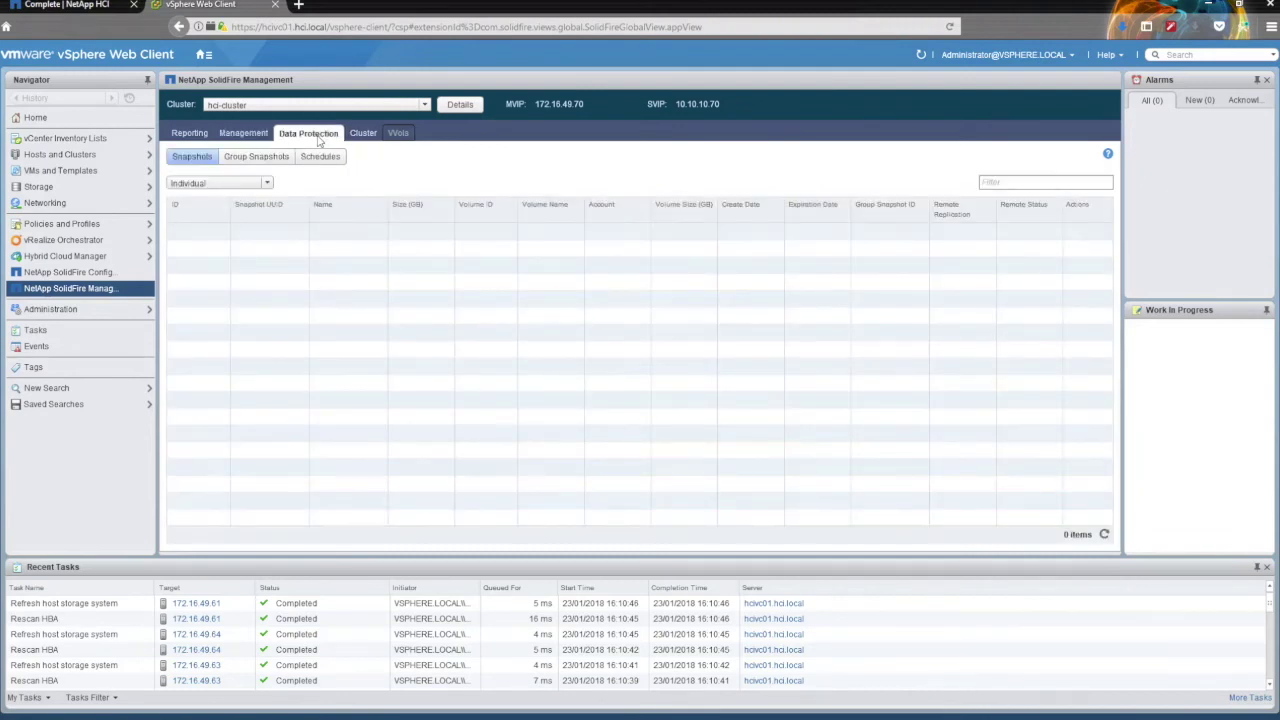